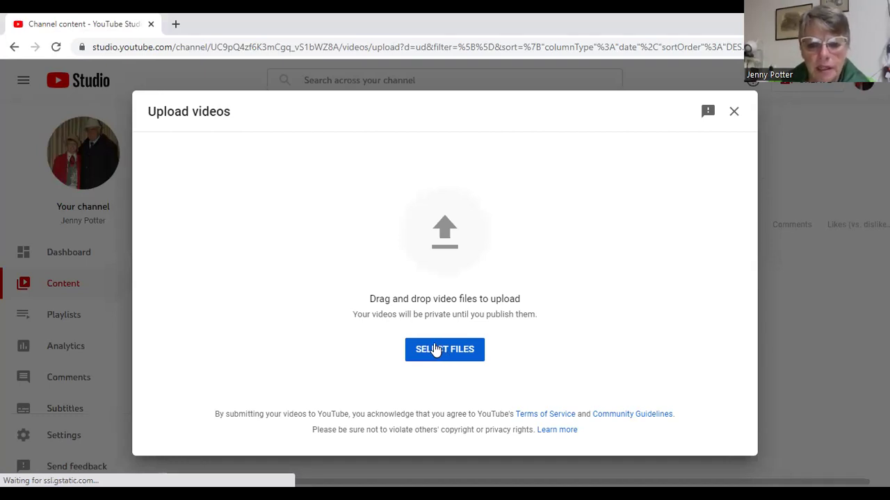
Pick video1821010595.mp4 from the Documents > Zoom > 2022-05-12 folder for upload
{"action": "left_click", "coordinate": [436, 350]}
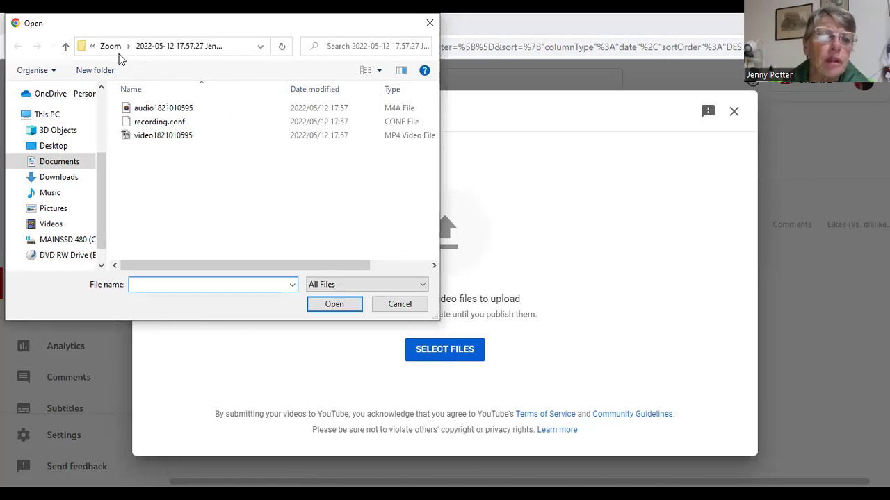
{"action": "left_click", "coordinate": [66, 50]}
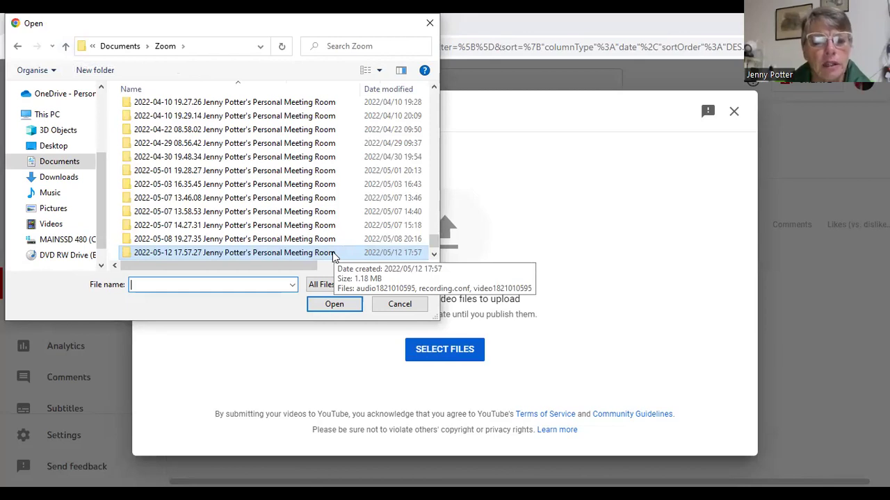
{"action": "left_click", "coordinate": [329, 307]}
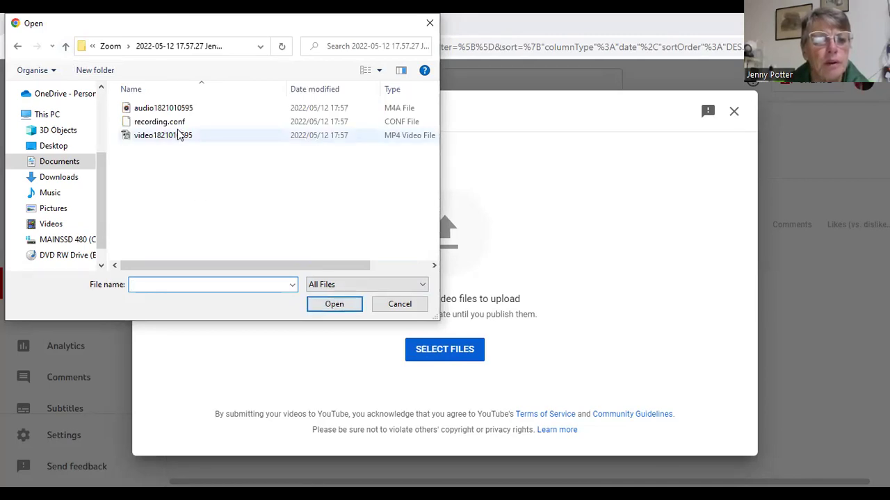
{"action": "left_click", "coordinate": [237, 136]}
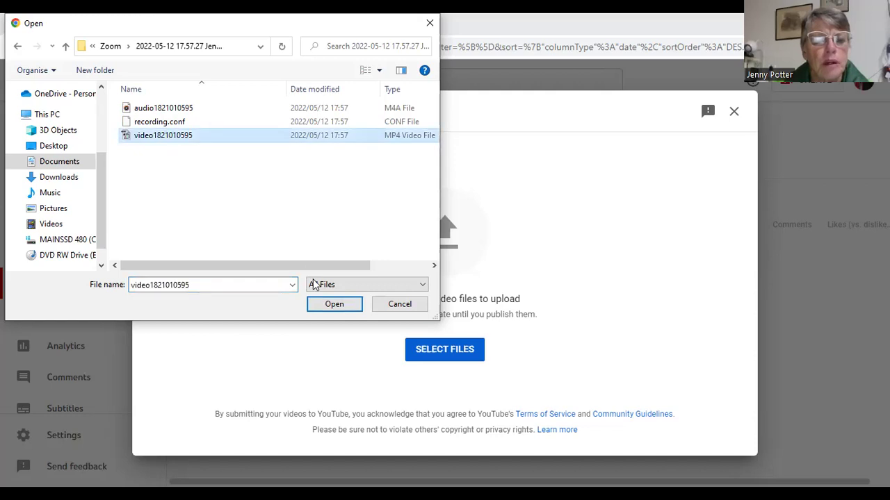
{"action": "left_click", "coordinate": [323, 307]}
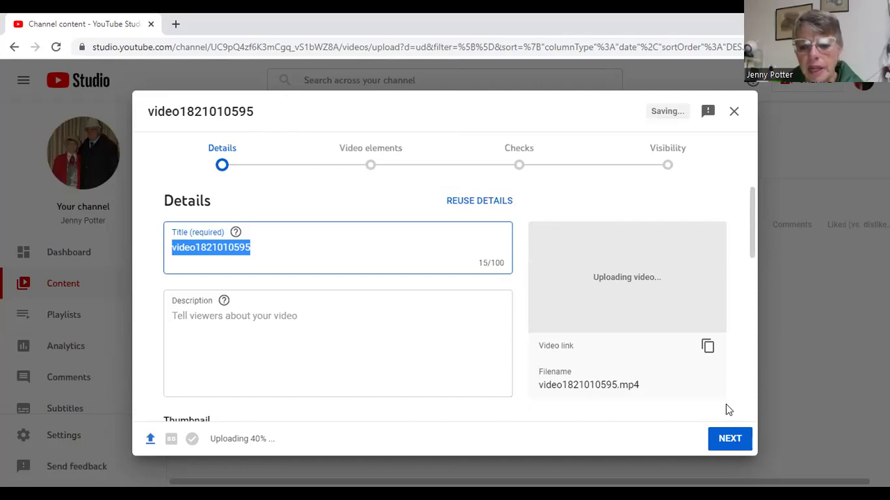
Set the audience to 'Yes, it's made for kids' and advance past Video elements and Checks to Visibility
{"action": "left_click", "coordinate": [727, 441]}
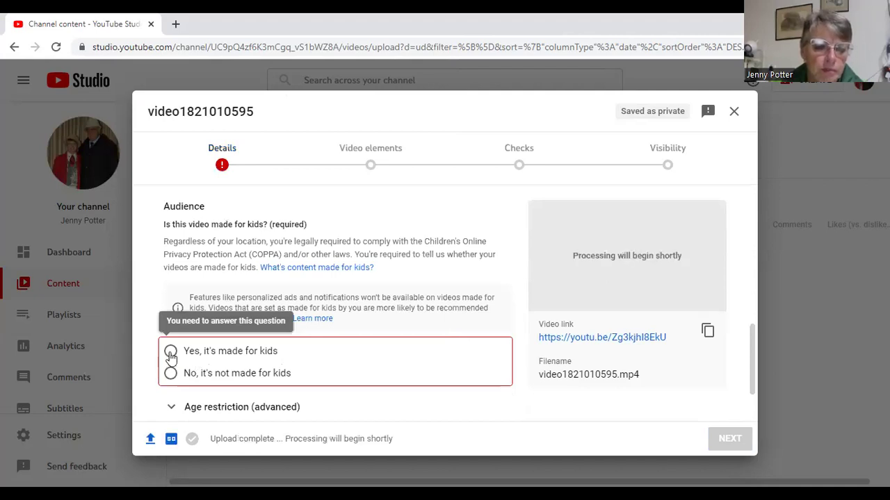
{"action": "left_click", "coordinate": [170, 352]}
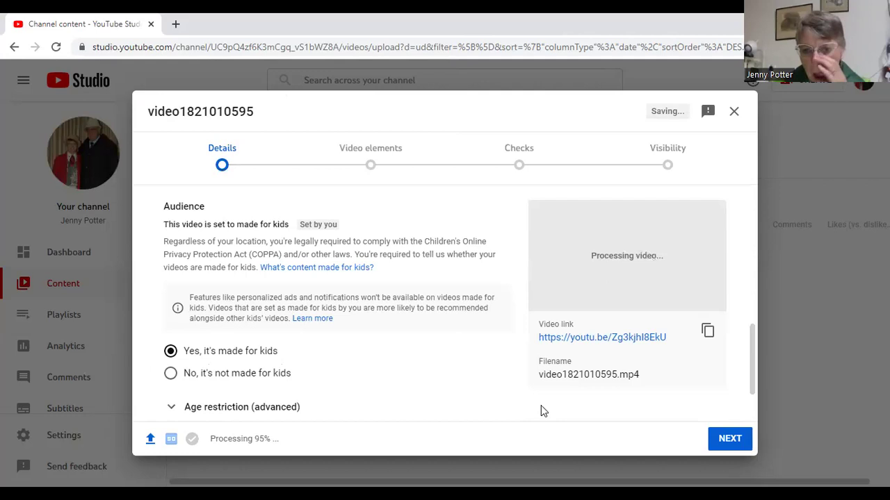
{"action": "left_click", "coordinate": [722, 446]}
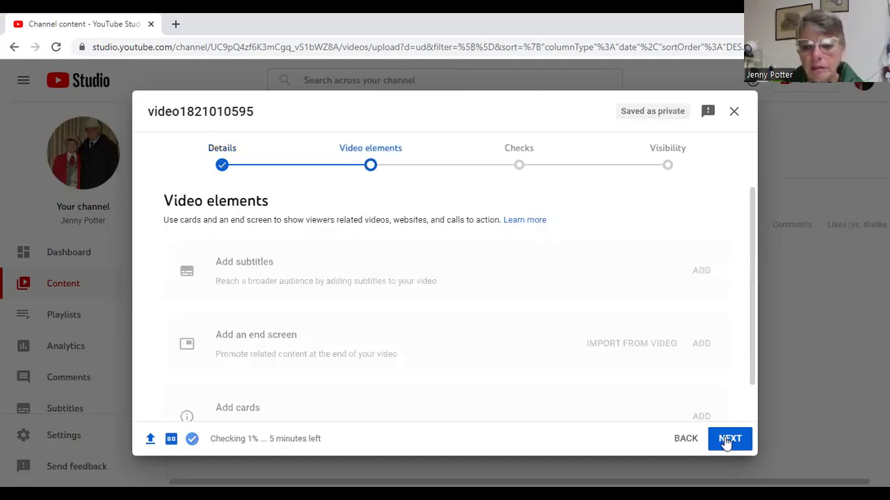
{"action": "left_click", "coordinate": [726, 443]}
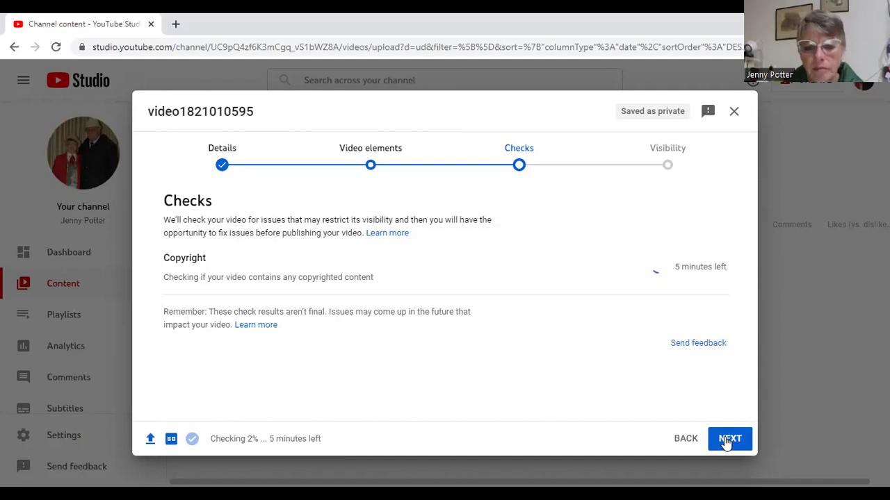
{"action": "left_click", "coordinate": [727, 441]}
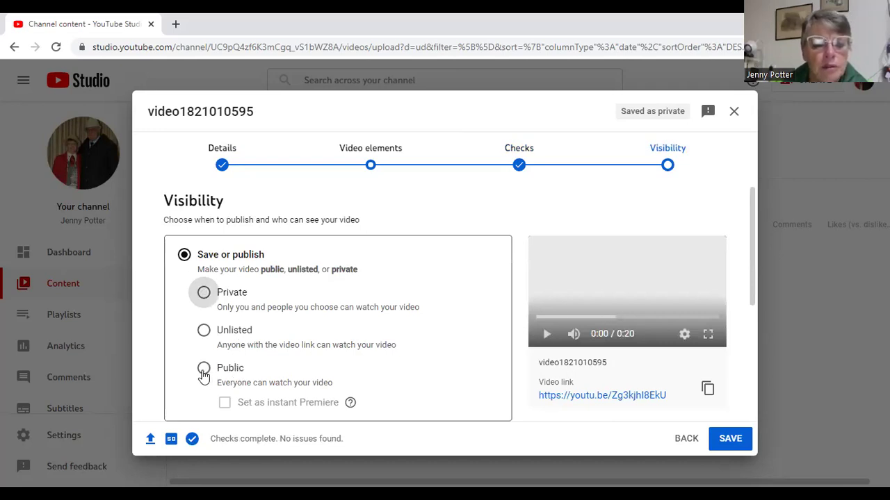
Set visibility to Public, publish the video, and close the Video published confirmation
{"action": "left_click", "coordinate": [204, 370]}
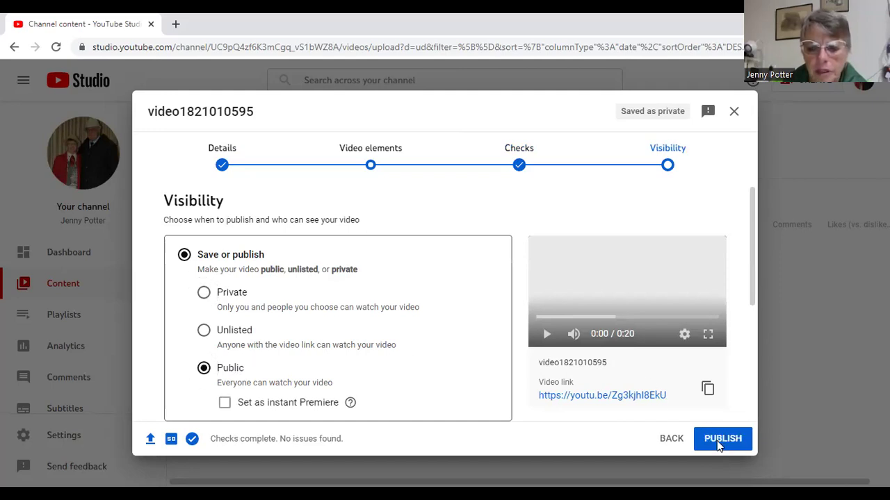
{"action": "left_click", "coordinate": [718, 442]}
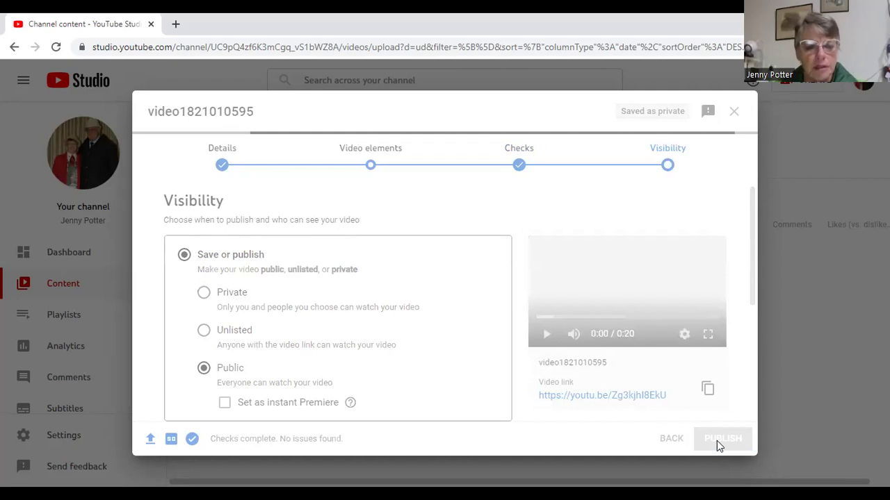
{"action": "left_click", "coordinate": [721, 438]}
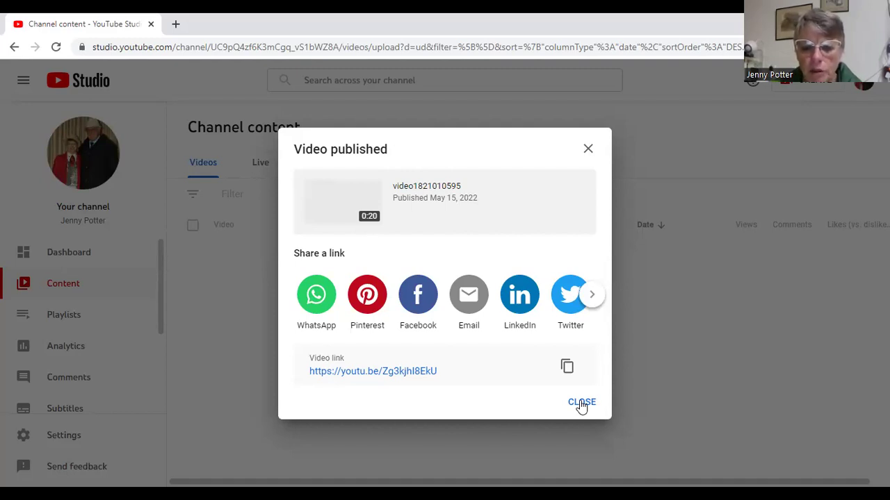
{"action": "left_click", "coordinate": [582, 403]}
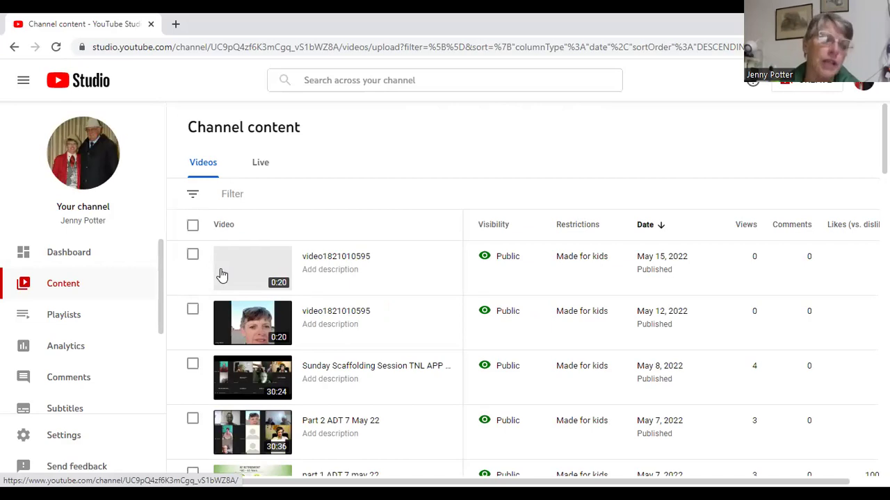
Replace the new video's title with 'test' in its details and save
{"action": "mouse_move", "coordinate": [221, 276]}
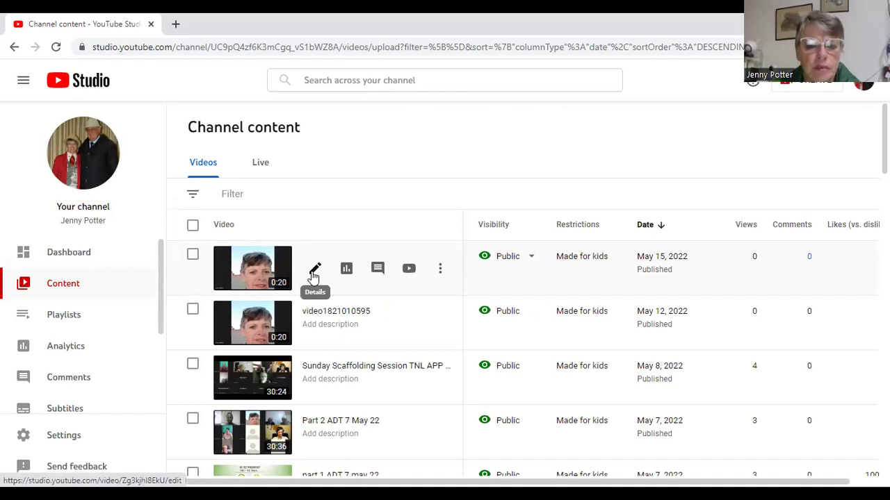
{"action": "left_click", "coordinate": [314, 271]}
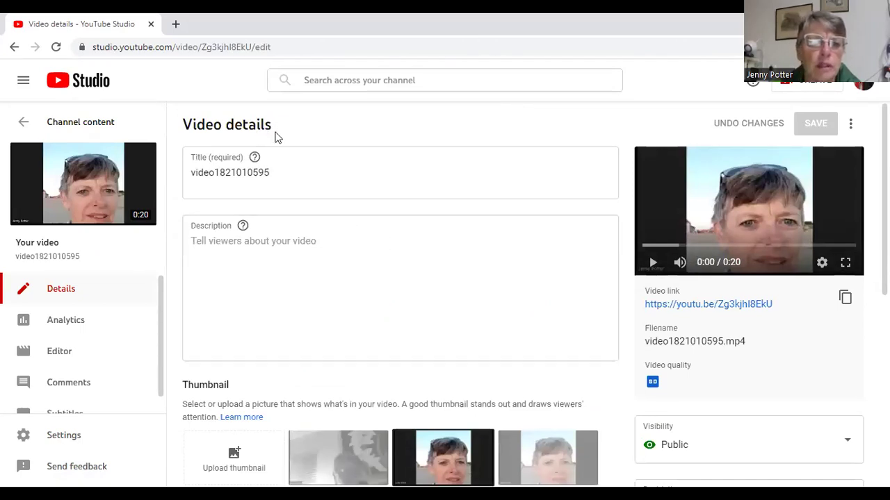
{"action": "left_click", "coordinate": [272, 177]}
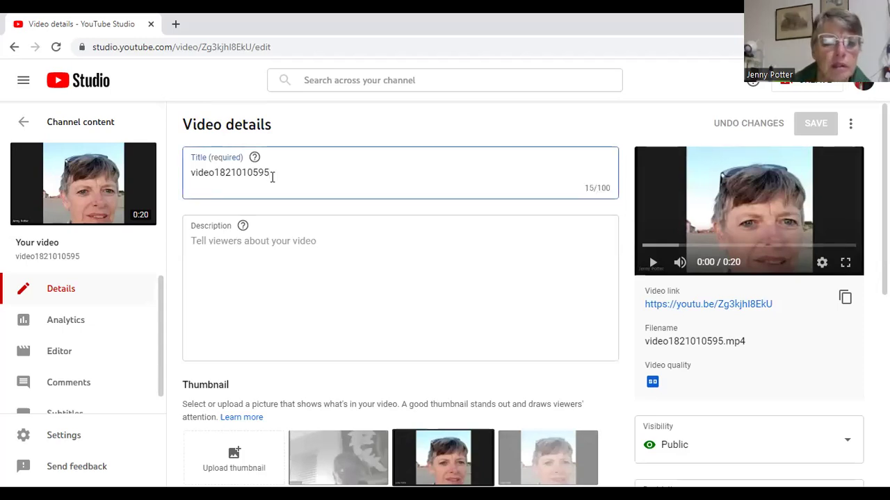
{"action": "key", "text": "BackSpace"}
{"action": "key", "text": "BackSpace"}
{"action": "key", "text": "BackSpace"}
{"action": "key", "text": "BackSpace"}
{"action": "key", "text": "BackSpace"}
{"action": "key", "text": "BackSpace"}
{"action": "key", "text": "BackSpace"}
{"action": "key", "text": "BackSpace"}
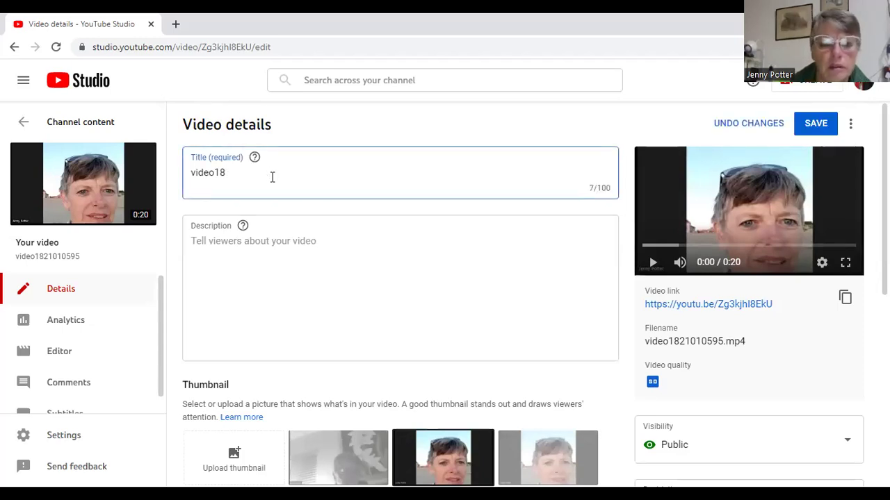
{"action": "key", "text": "BackSpace"}
{"action": "key", "text": "BackSpace"}
{"action": "key", "text": "BackSpace"}
{"action": "key", "text": "BackSpace"}
{"action": "key", "text": "BackSpace"}
{"action": "key", "text": "BackSpace"}
{"action": "key", "text": "BackSpace"}
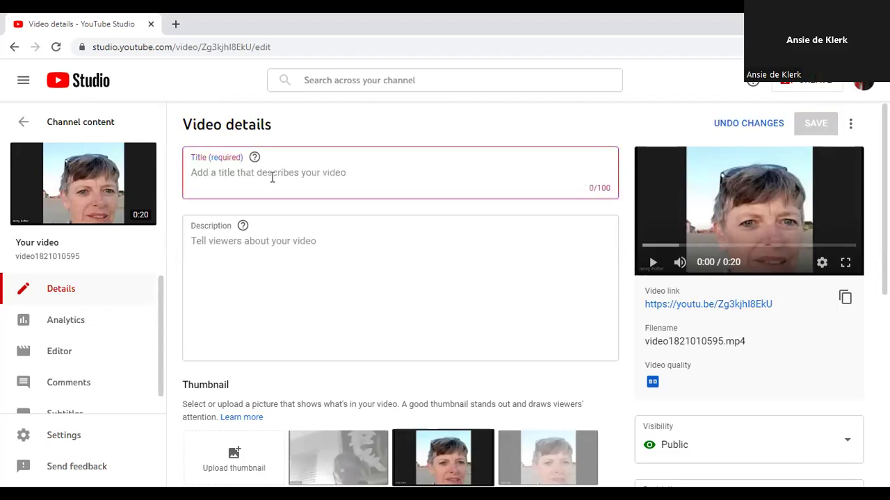
{"action": "type", "text": "test"}
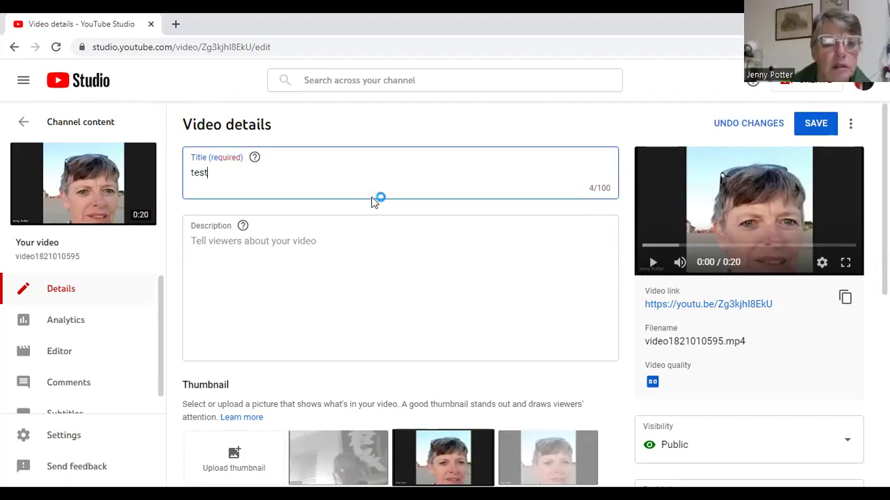
{"action": "left_click", "coordinate": [812, 124]}
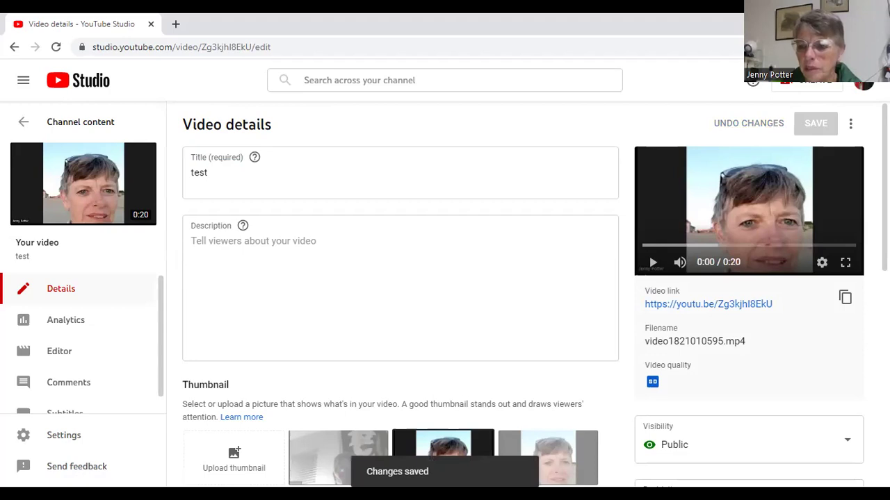
{"action": "scroll", "coordinate": [445, 299], "scroll_direction": "down", "scroll_amount": 5}
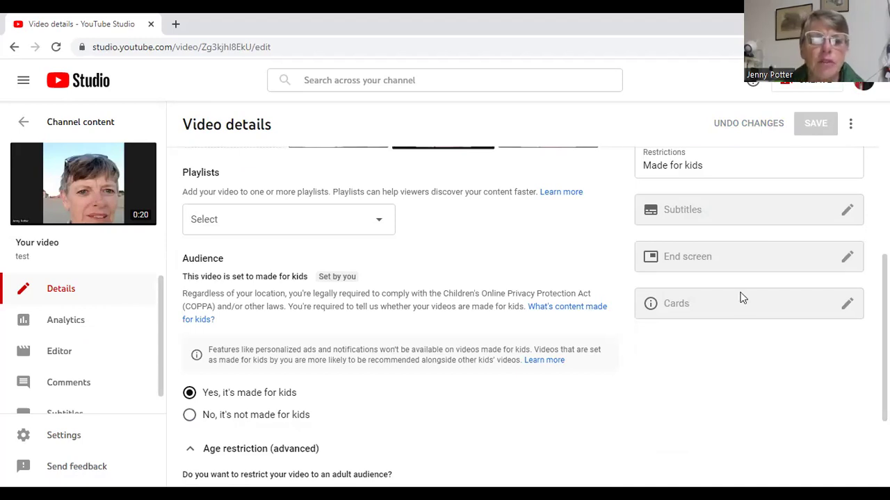
{"action": "mouse_move", "coordinate": [741, 298]}
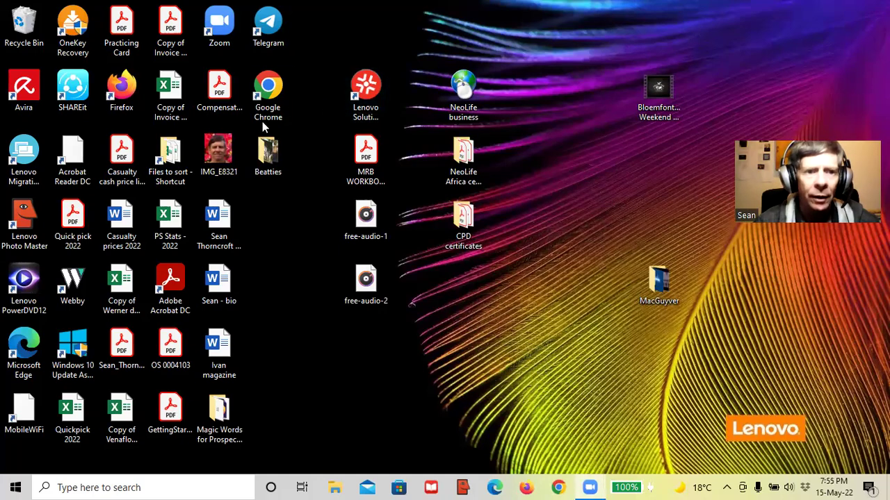
Launch Firefox from its desktop icon
{"action": "double_click", "coordinate": [118, 87]}
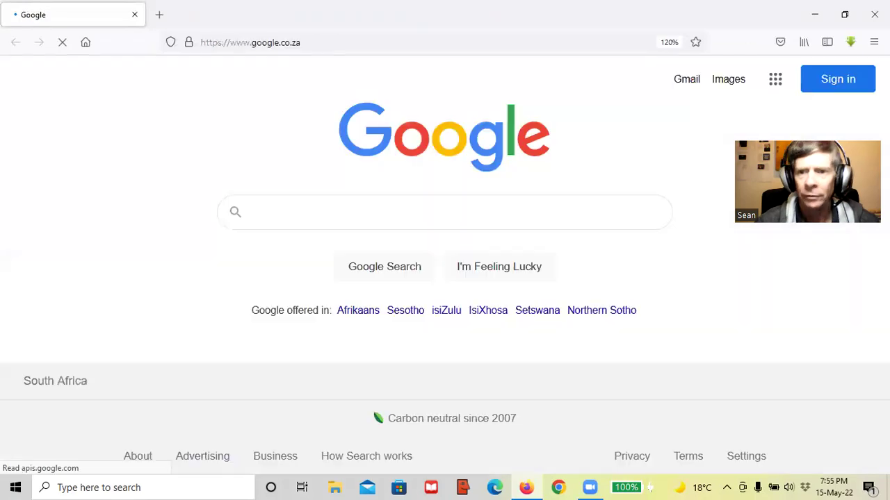
Sign in to Google with the second listed account, entering the account password
{"action": "left_click", "coordinate": [834, 79]}
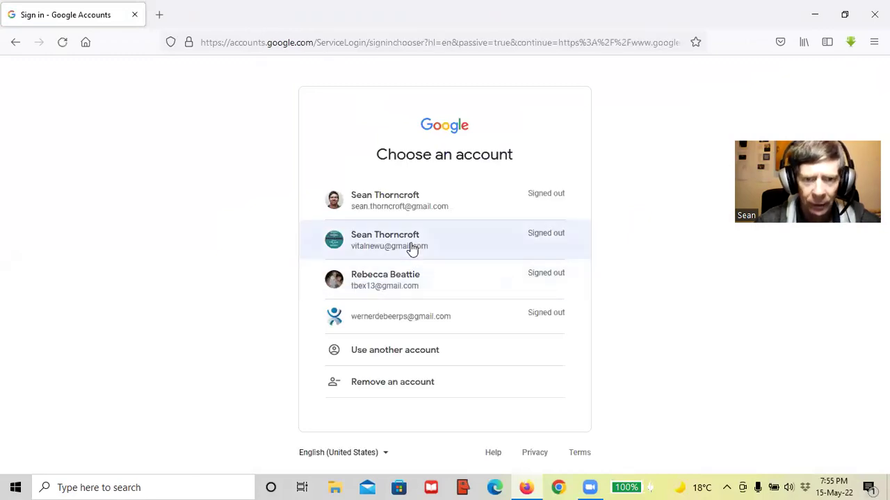
{"action": "left_click", "coordinate": [412, 249]}
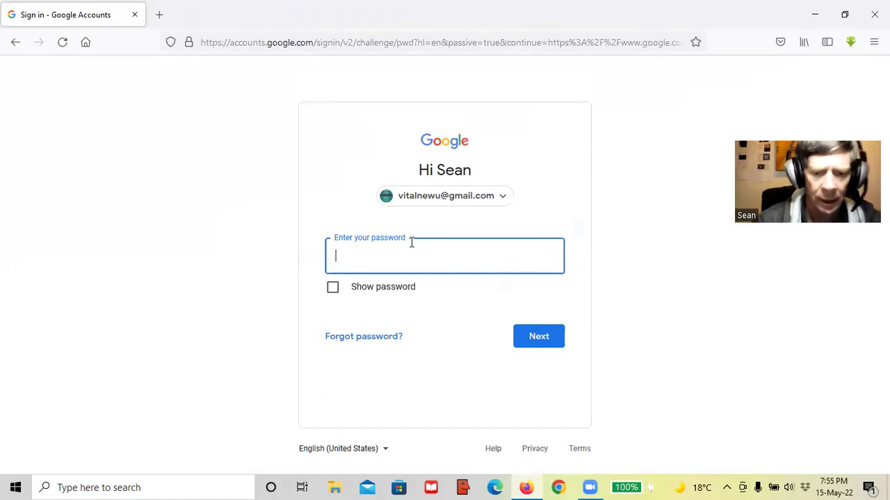
{"action": "type", "text": "•••••••••"}
{"action": "key", "text": "Return"}
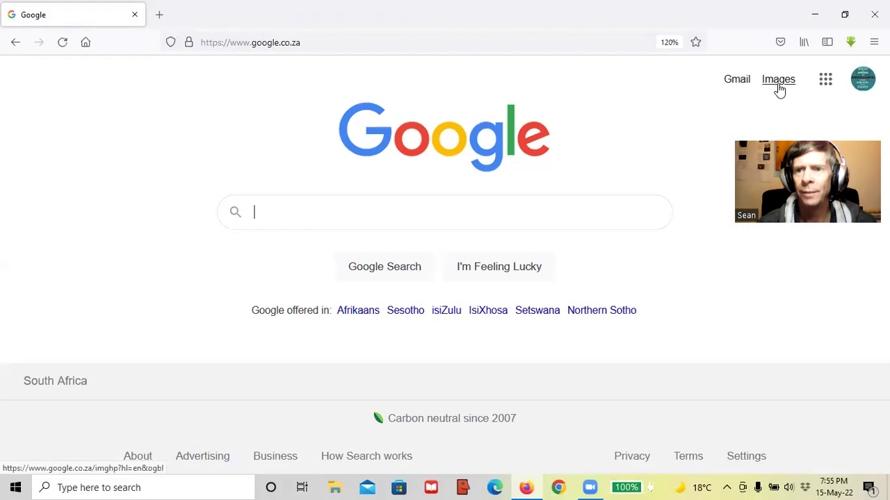
Open YouTube from the Google apps grid
{"action": "left_click", "coordinate": [827, 84]}
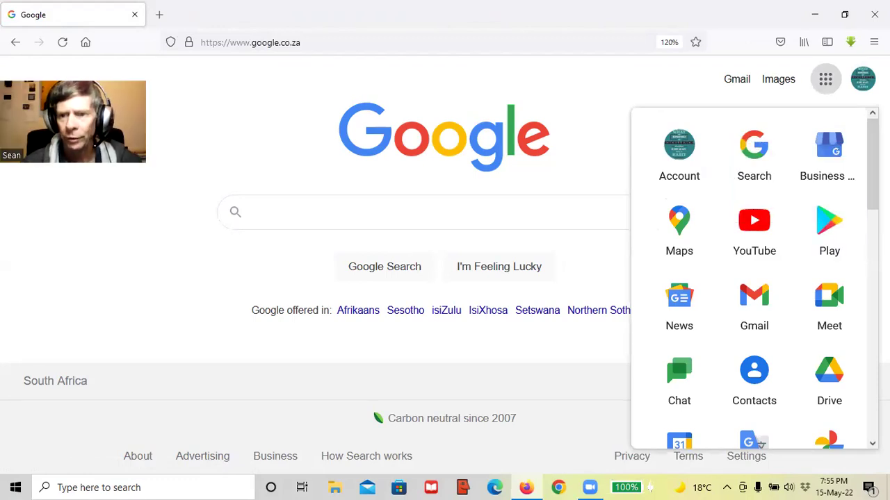
{"action": "scroll", "coordinate": [864, 245], "scroll_direction": "down", "scroll_amount": 4}
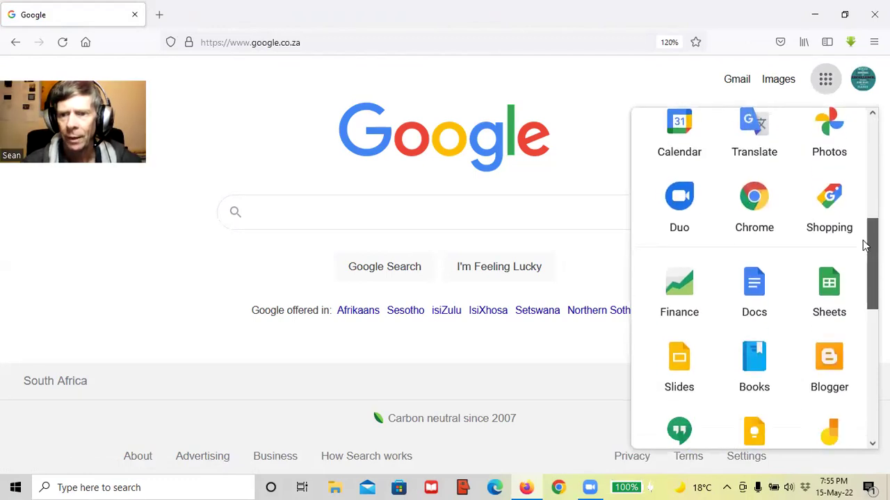
{"action": "scroll", "coordinate": [866, 245], "scroll_direction": "down", "scroll_amount": 4}
{"action": "scroll", "coordinate": [866, 245], "scroll_direction": "up", "scroll_amount": 4}
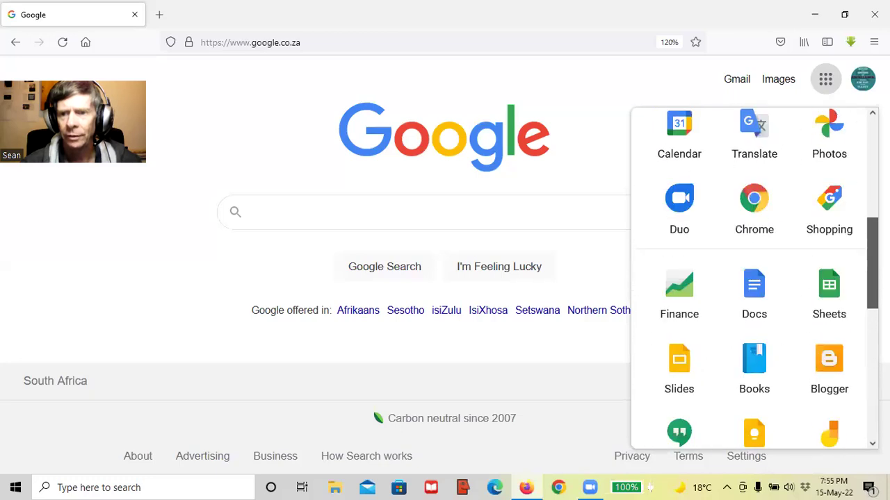
{"action": "scroll", "coordinate": [754, 278], "scroll_direction": "up", "scroll_amount": 4}
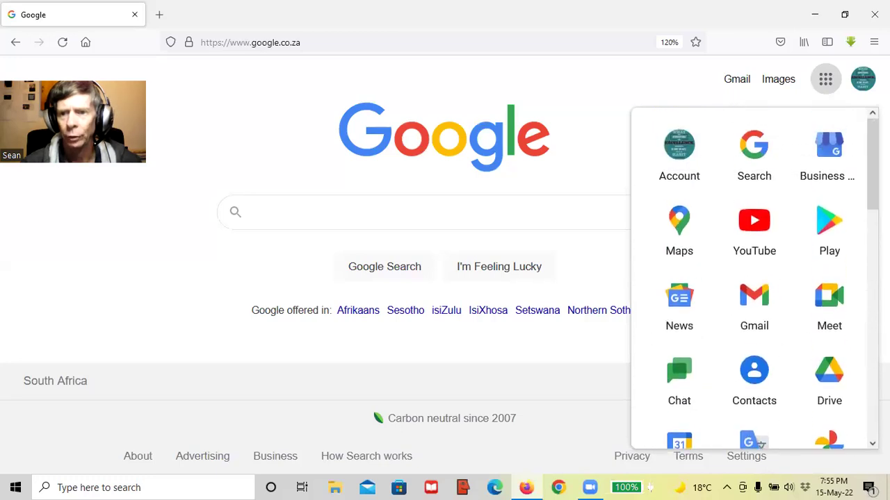
{"action": "left_click", "coordinate": [761, 224]}
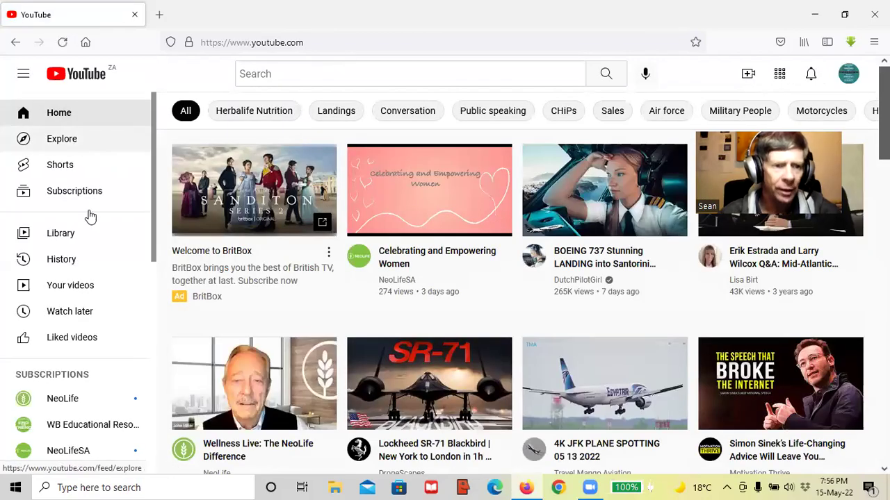
Open YouTube Studio via Your videos and choose CREATE > Upload videos
{"action": "left_click", "coordinate": [60, 290]}
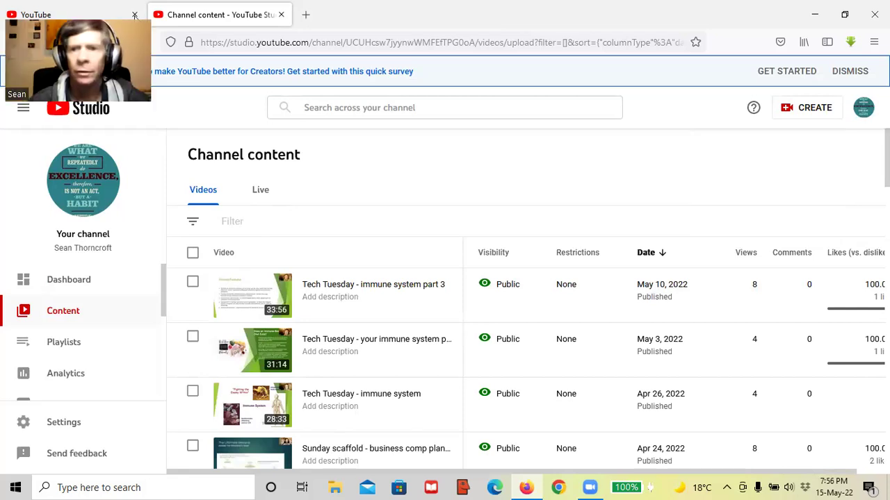
{"action": "left_click", "coordinate": [804, 114]}
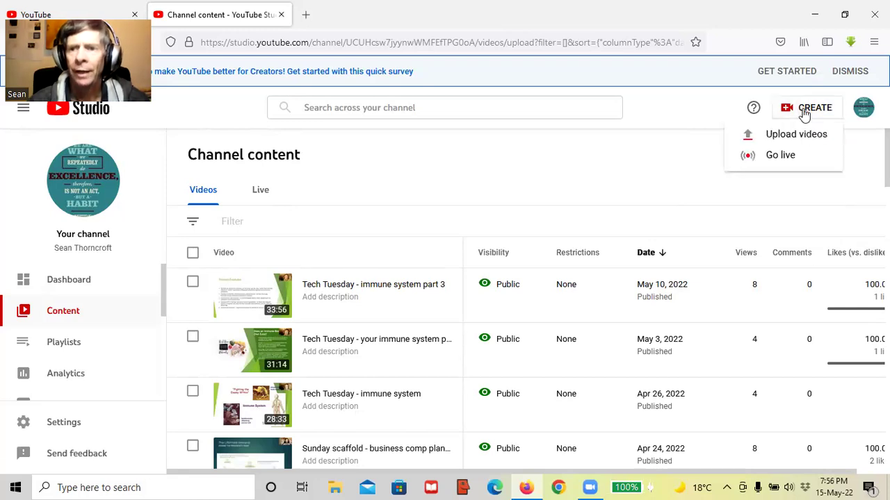
{"action": "left_click", "coordinate": [783, 135]}
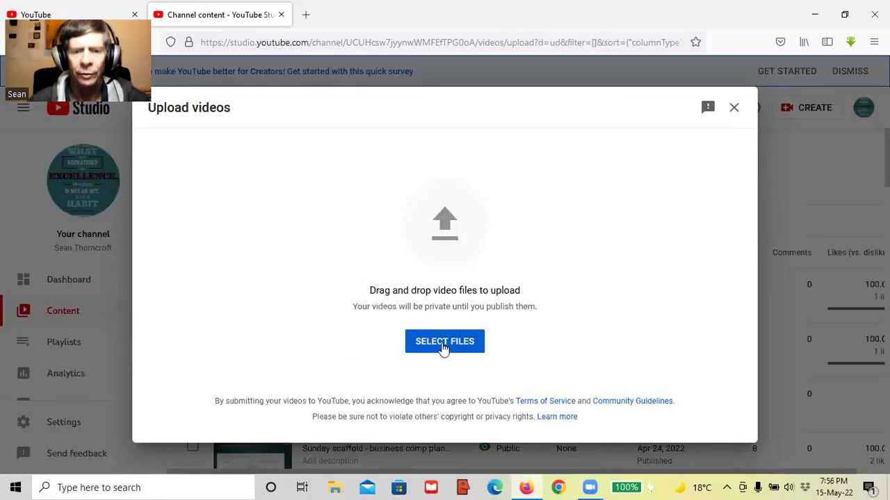
Choose video1258281018.mp4 in the Documents > Zoom > 2022-05-10 folder and open it for upload
{"action": "left_click", "coordinate": [443, 342]}
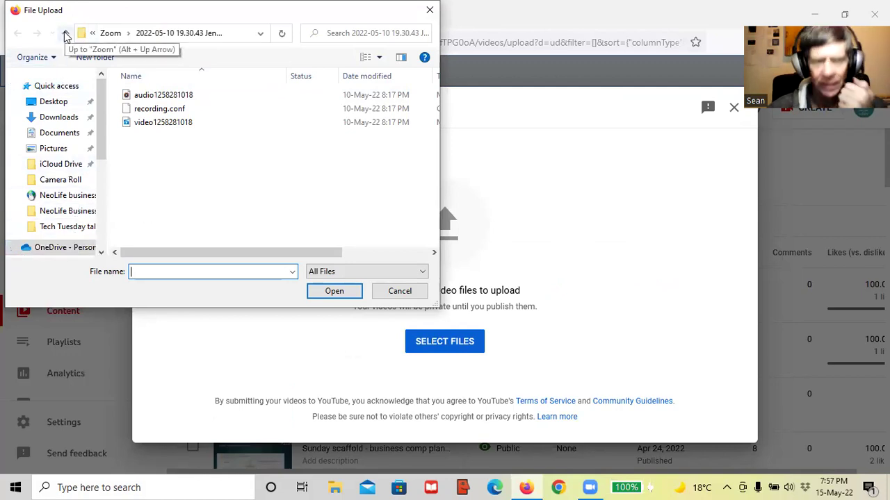
{"action": "left_click", "coordinate": [66, 34]}
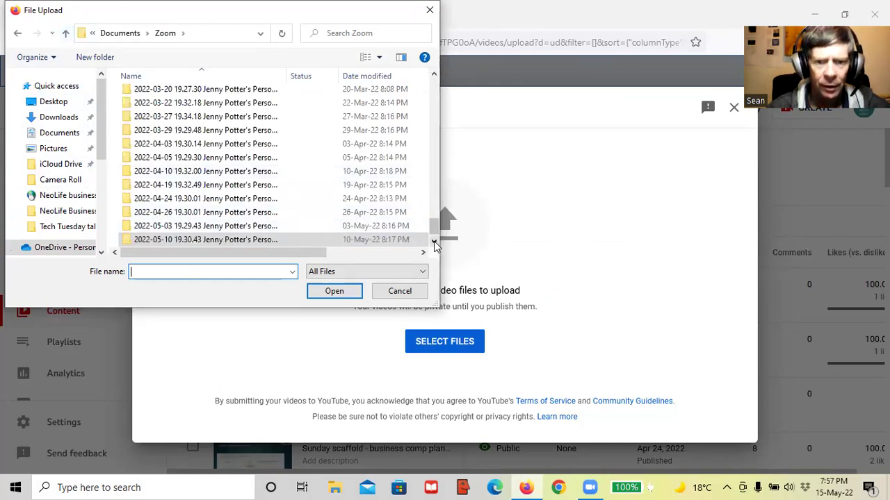
{"action": "left_click", "coordinate": [434, 241]}
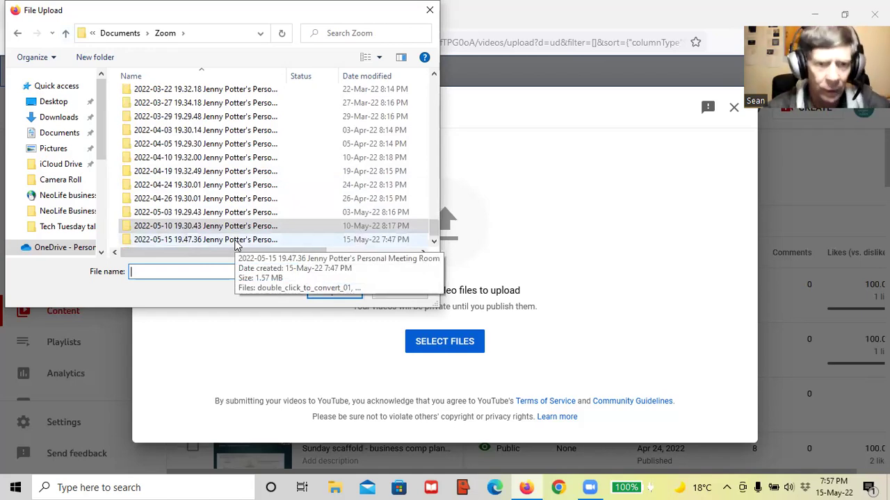
{"action": "double_click", "coordinate": [198, 226]}
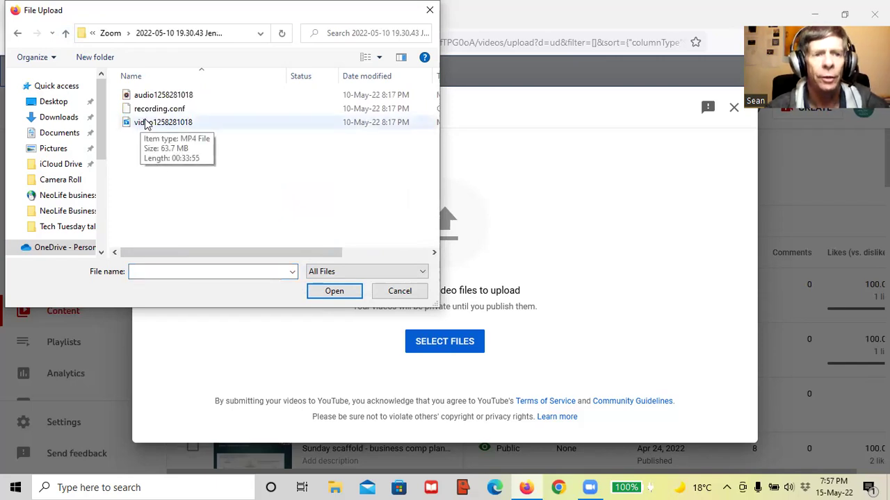
{"action": "left_click", "coordinate": [146, 123]}
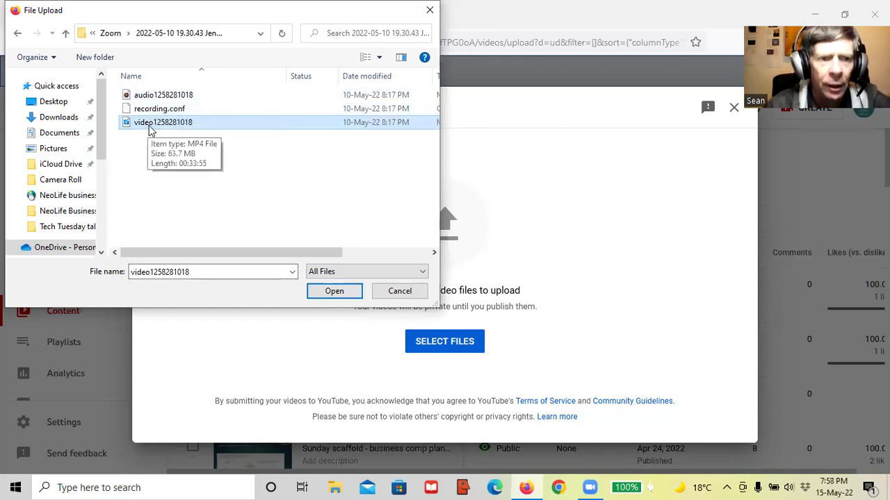
{"action": "left_click", "coordinate": [144, 124]}
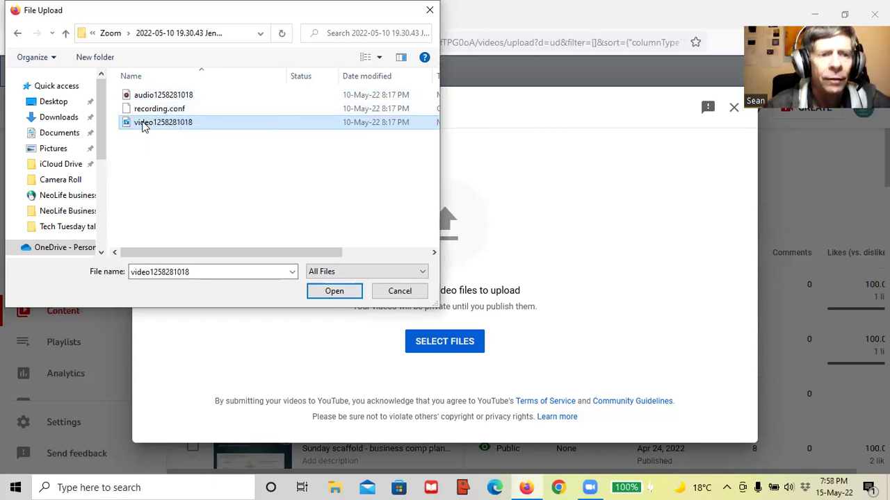
{"action": "left_click", "coordinate": [323, 294]}
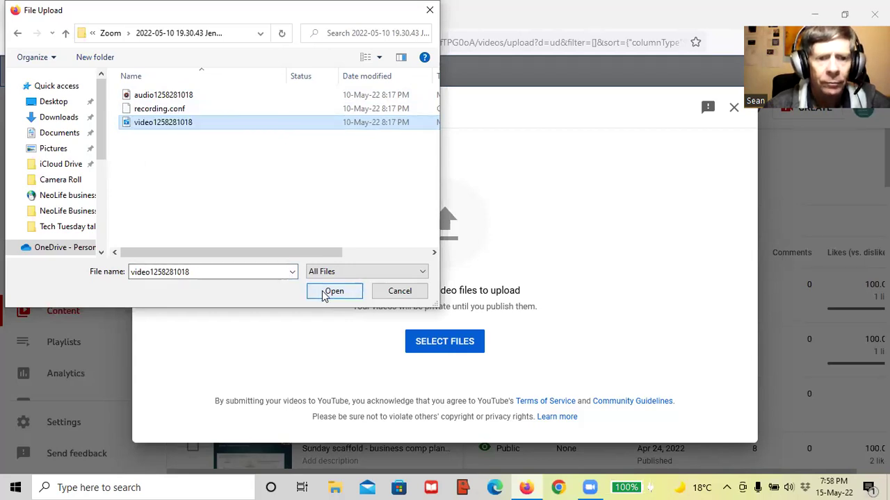
{"action": "left_click", "coordinate": [323, 293]}
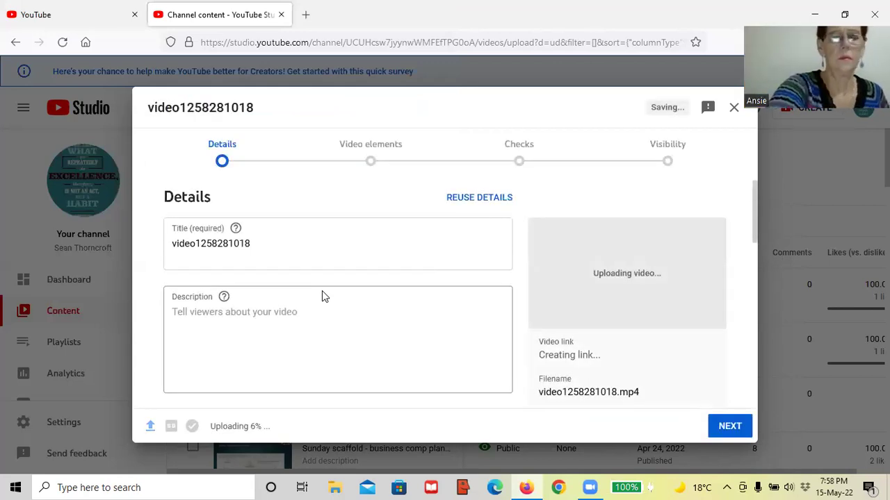
Replace the uploading video's title with '10 May'
{"action": "double_click", "coordinate": [309, 251]}
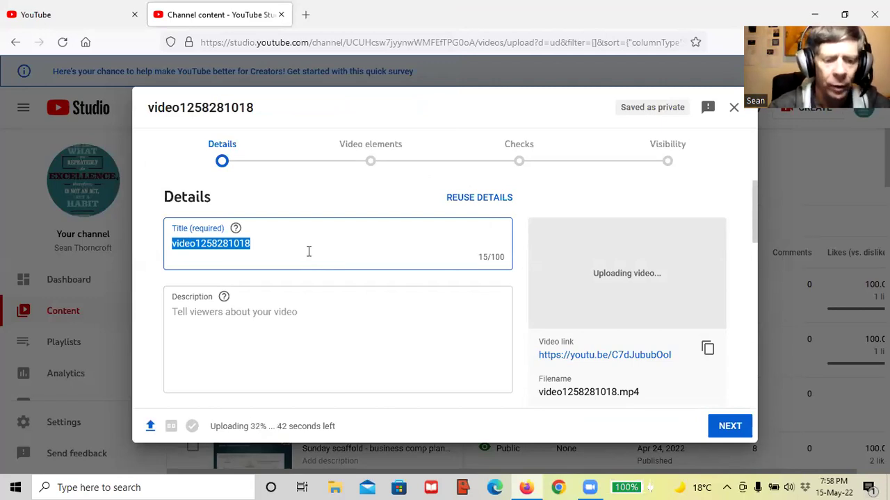
{"action": "type", "text": "10"}
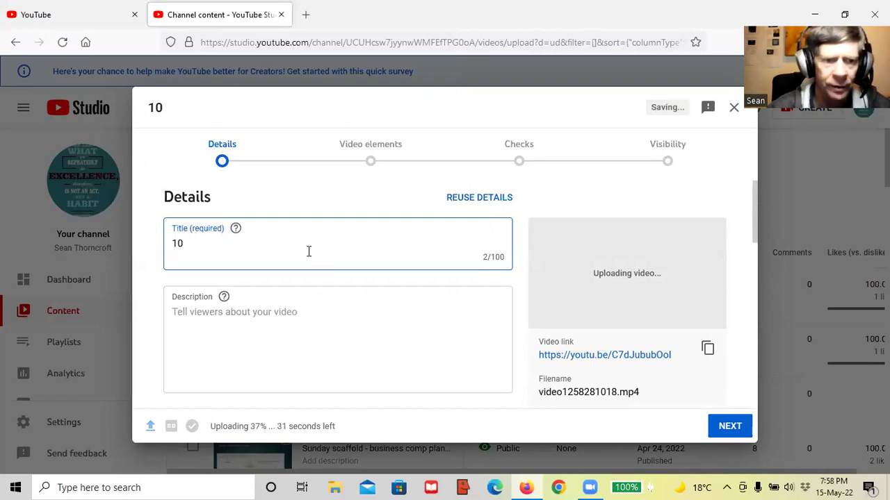
{"action": "type", "text": " May"}
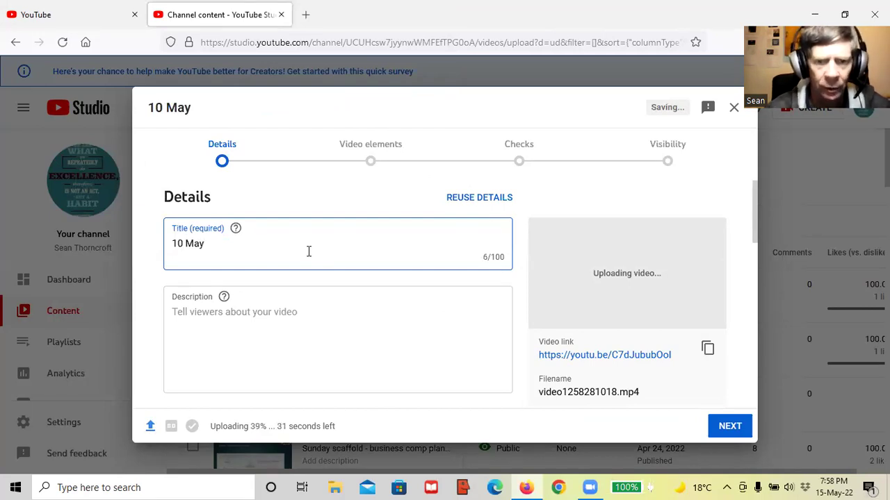